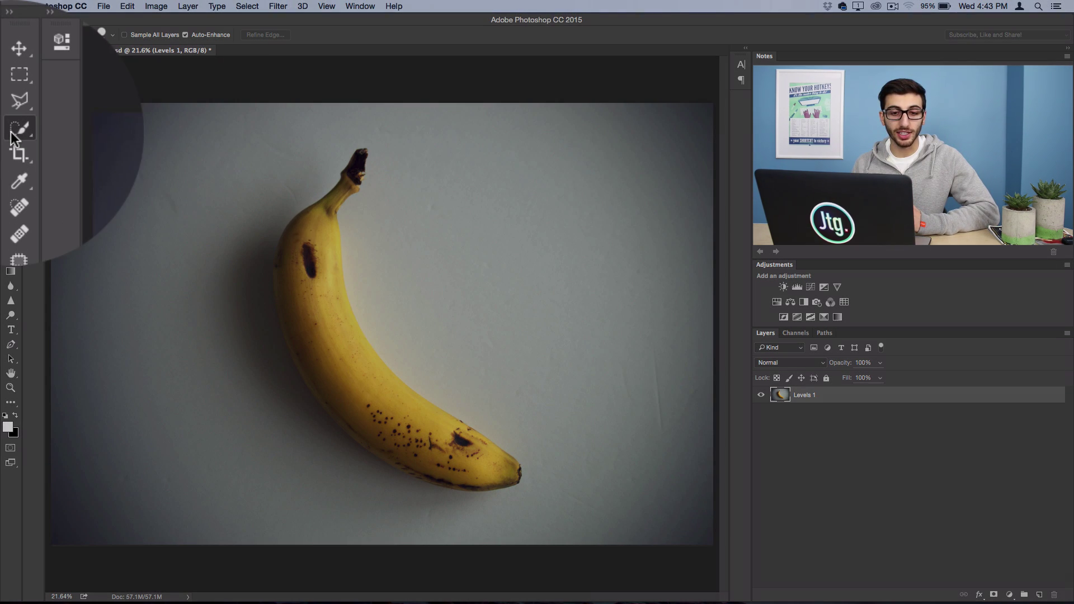
# Switch to the Quick Selection Tool in Add to Selection mode
pyautogui.rightClick(10, 112)
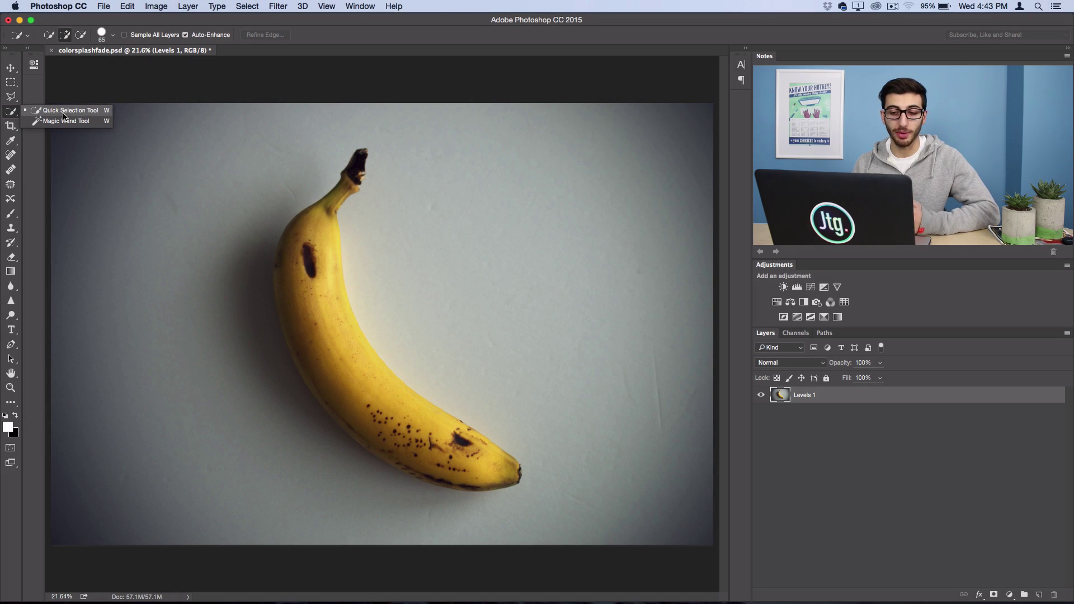
pyautogui.click(63, 114)
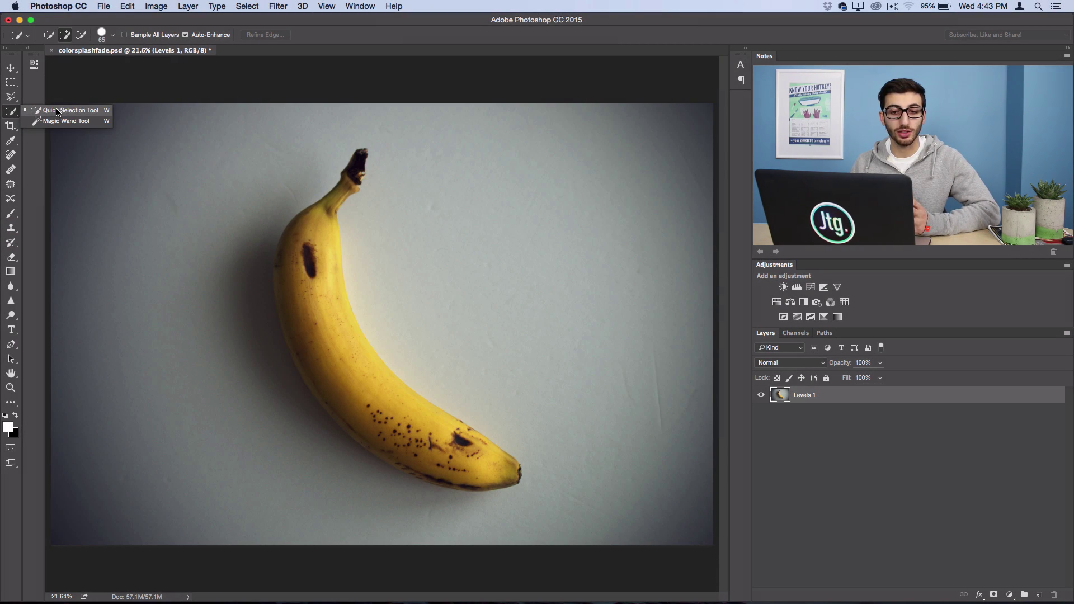
pyautogui.click(58, 111)
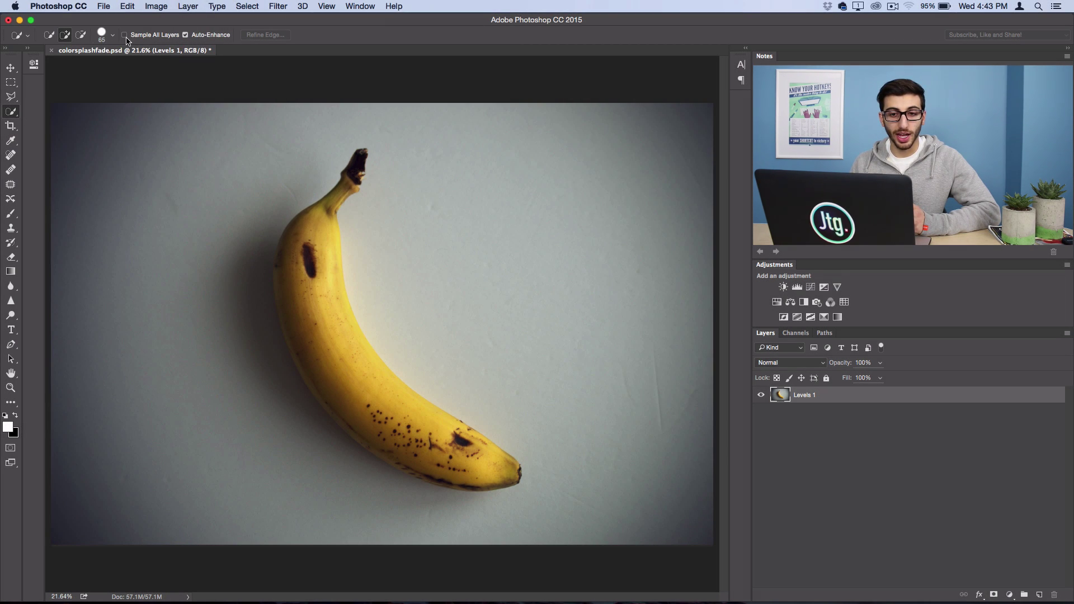
# Set the selection brush to 78 px and paint over the banana from stem to tip
pyautogui.click(113, 35)
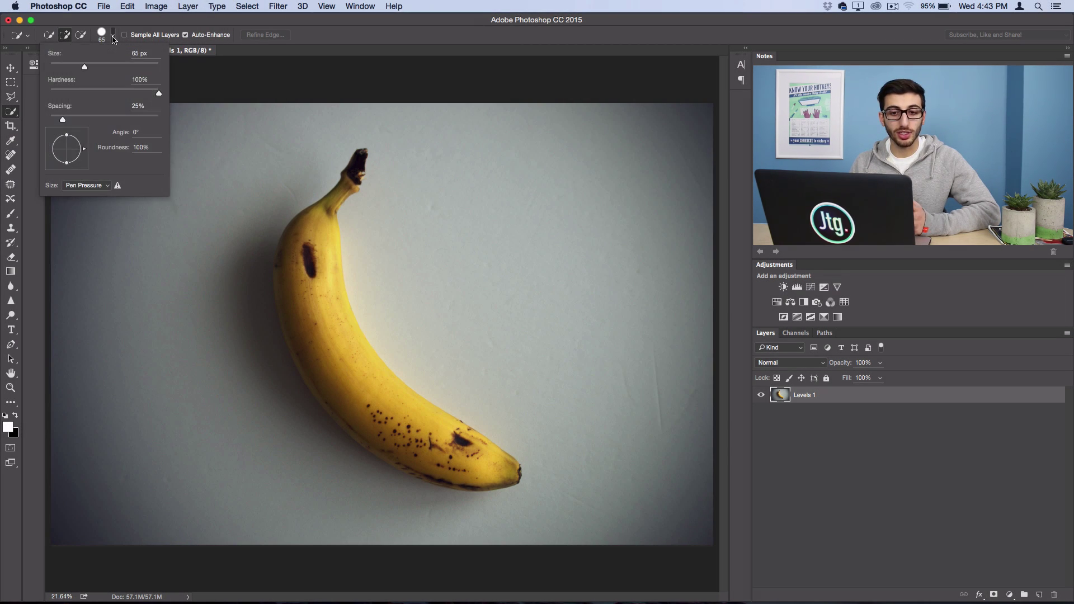
pyautogui.moveTo(84, 65); pyautogui.dragTo(92, 67)
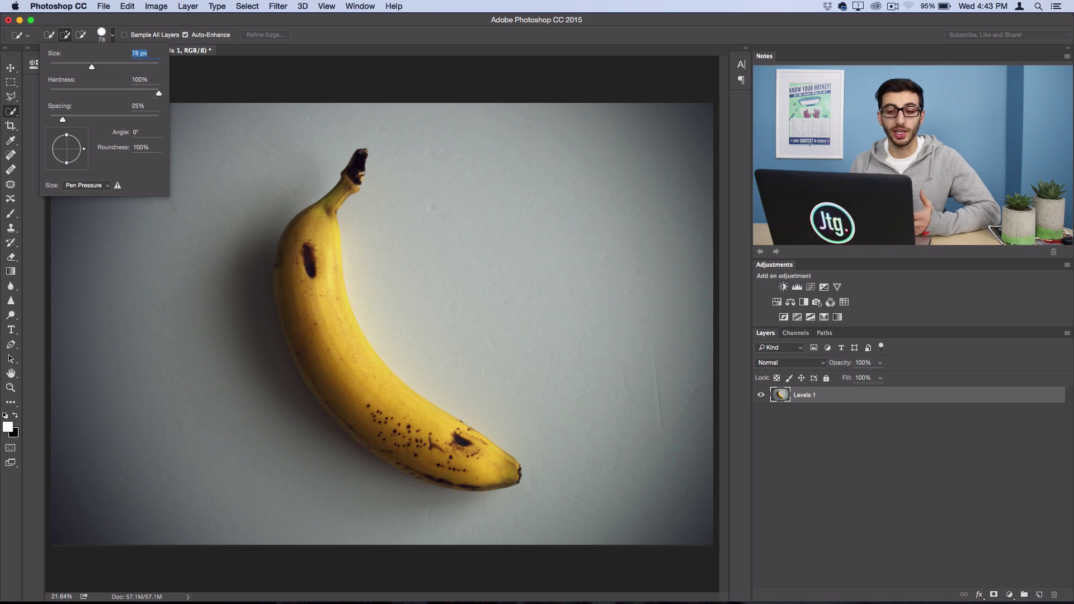
pyautogui.press('Return')
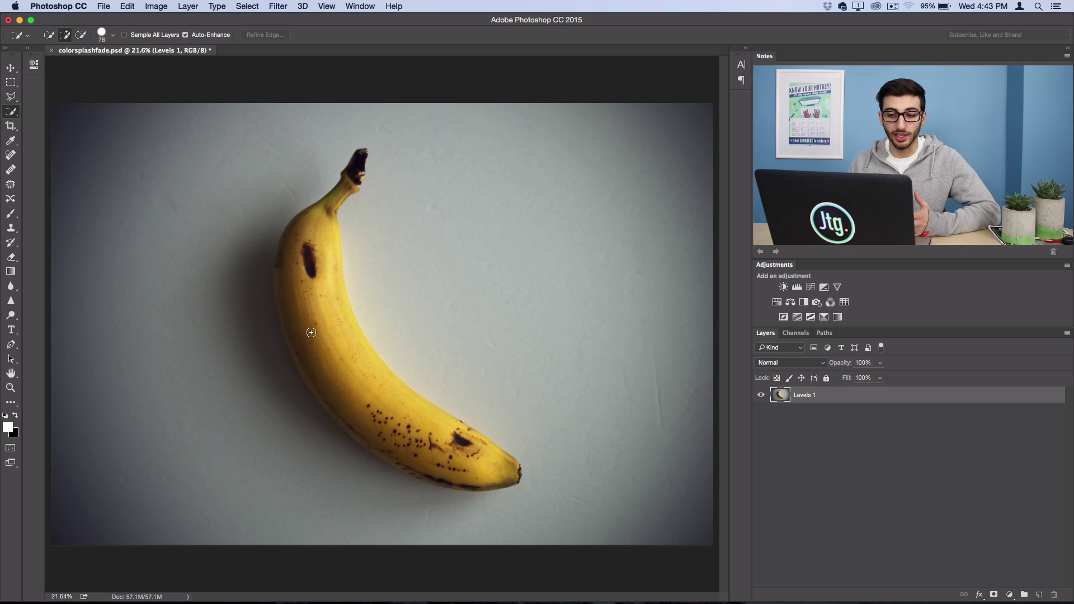
pyautogui.moveTo(311, 332)
pyautogui.mouseDown()
pyautogui.moveTo(308, 243)
pyautogui.moveTo(291, 295)
pyautogui.moveTo(335, 378)
pyautogui.moveTo(375, 412)
pyautogui.moveTo(501, 480)
pyautogui.moveTo(450, 468)
pyautogui.mouseUp()
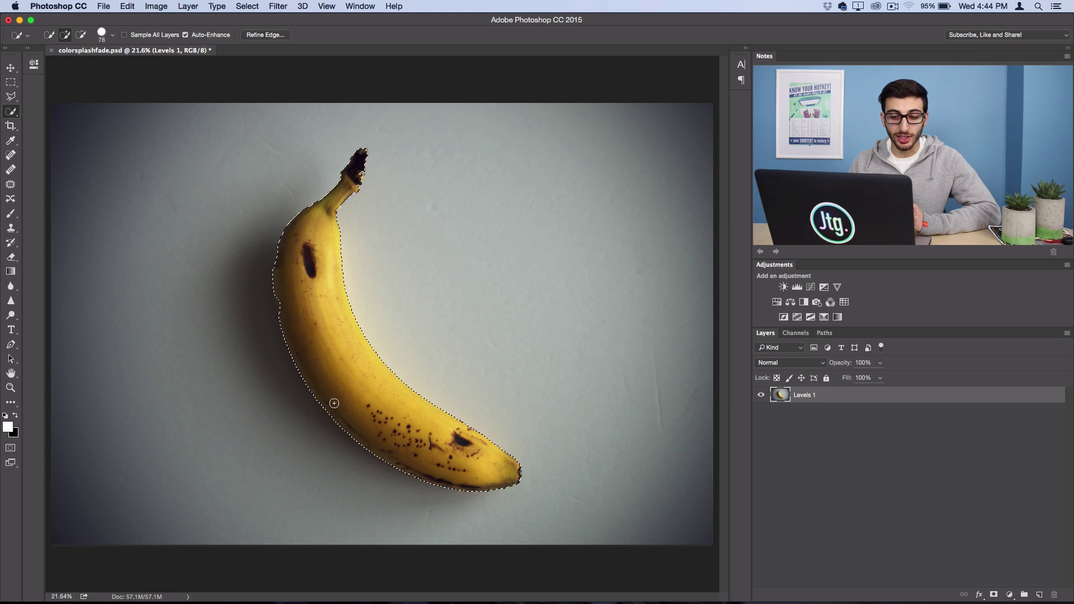
pyautogui.moveTo(312, 366); pyautogui.dragTo(282, 293)
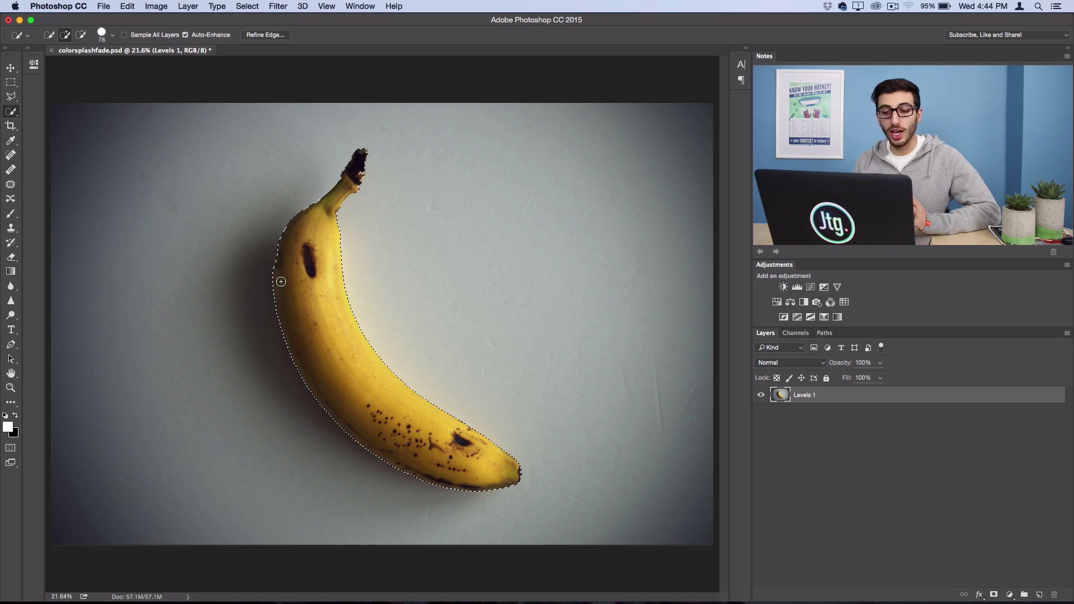
# In Refine Edge, brush the banana's edge at size 91, then set Shift Edge +56%, Feather 4.0 px, Smooth 6
pyautogui.click(267, 34)
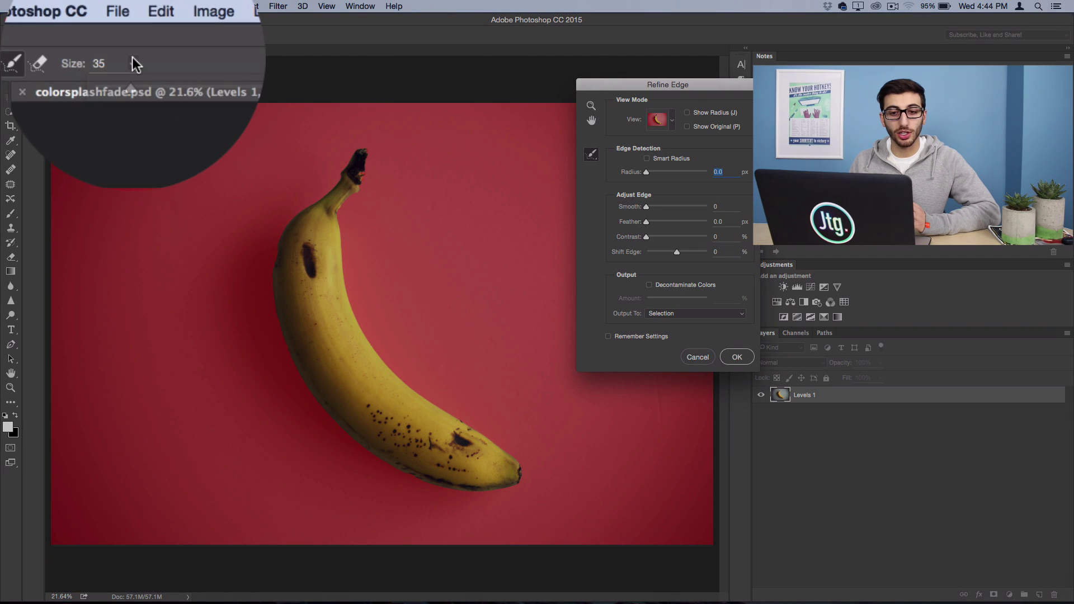
pyautogui.click(113, 35)
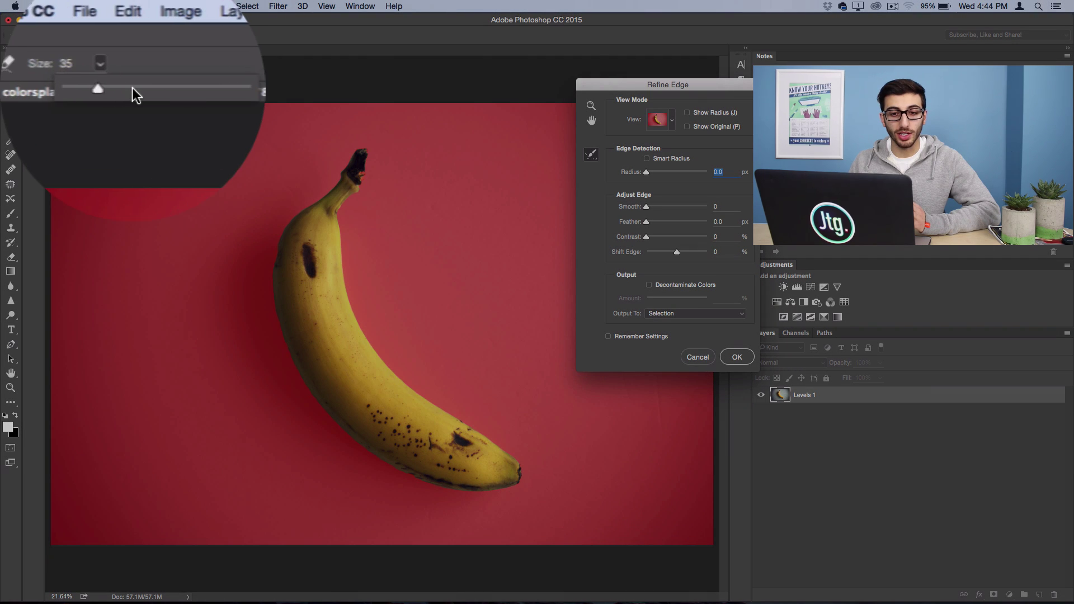
pyautogui.moveTo(120, 49); pyautogui.dragTo(138, 49)
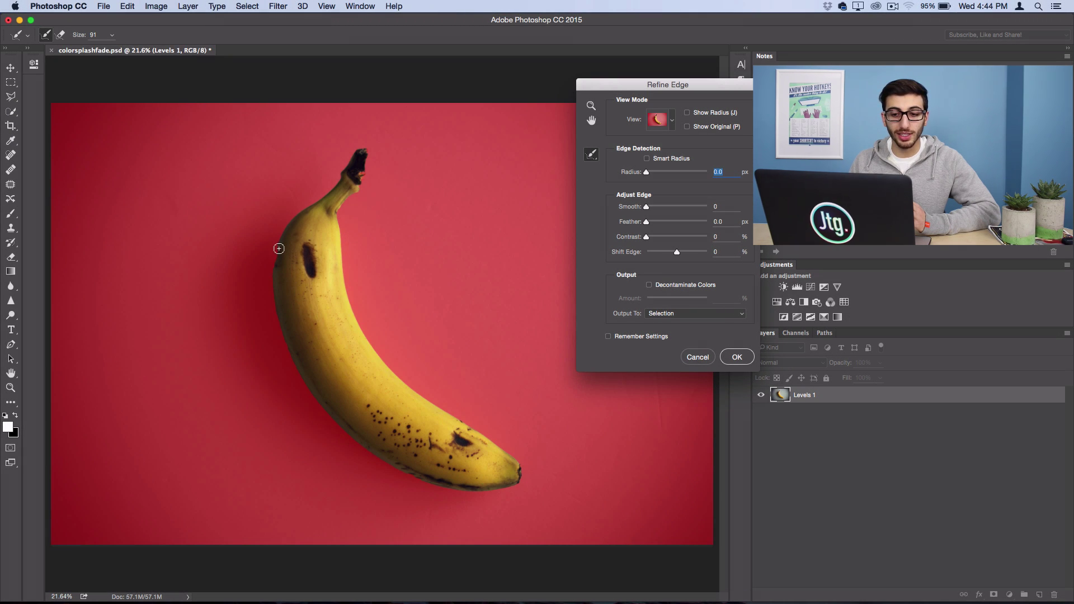
pyautogui.moveTo(277, 244); pyautogui.dragTo(275, 274)
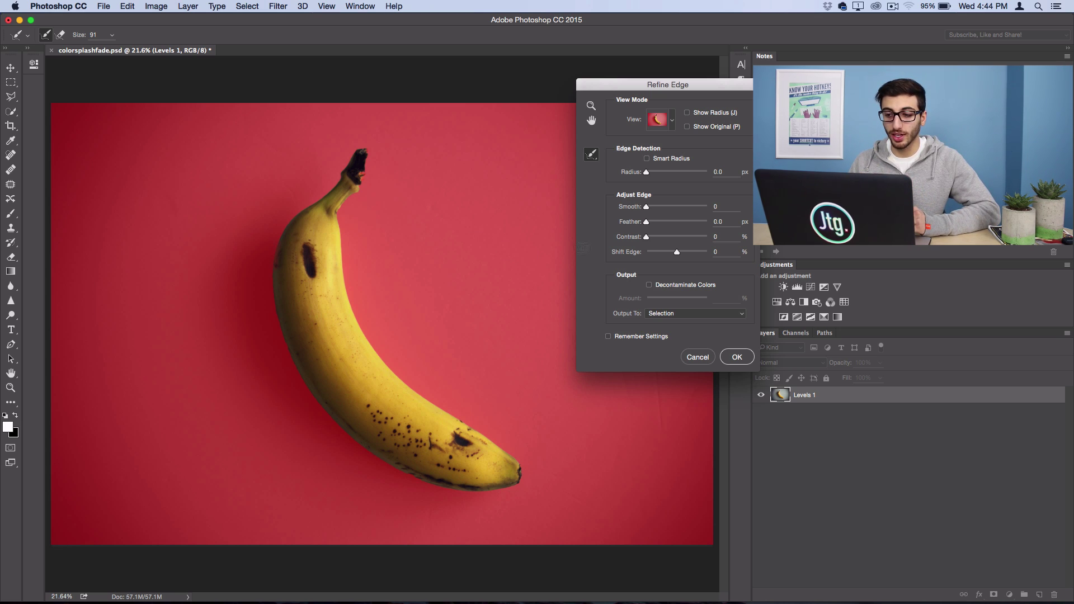
pyautogui.moveTo(677, 252); pyautogui.dragTo(683, 254)
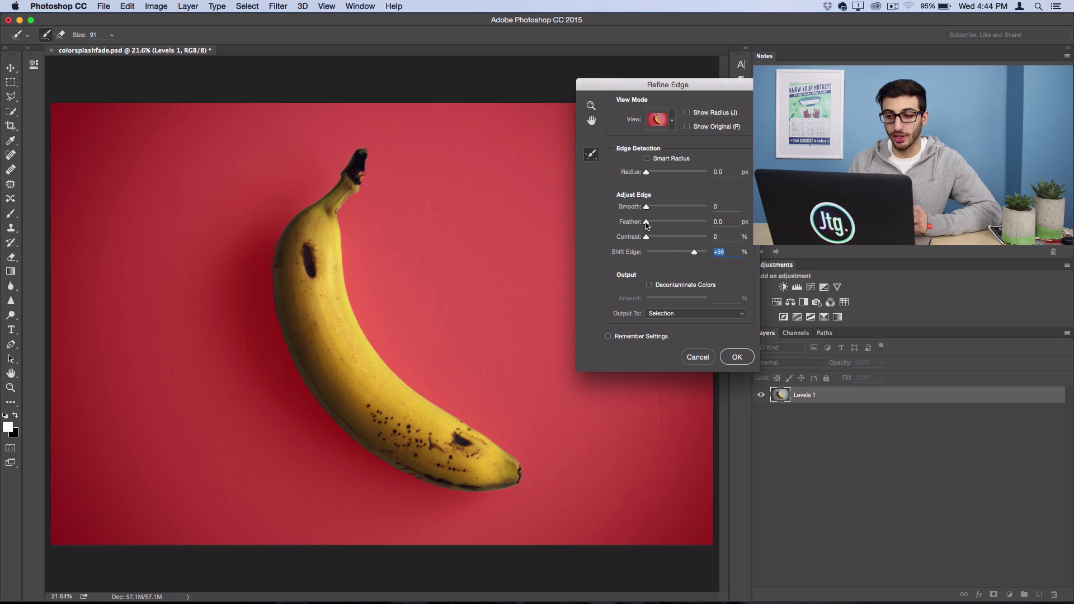
pyautogui.moveTo(655, 225); pyautogui.dragTo(661, 207)
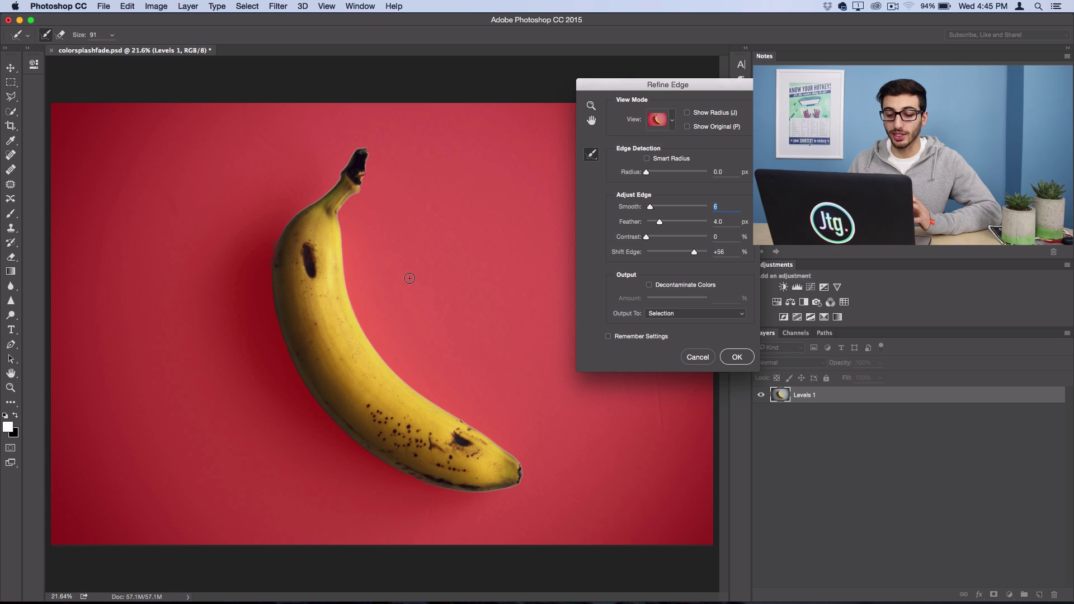
# Apply the refined edge, then use Select Inverse to select the background instead of the banana
pyautogui.click(737, 357)
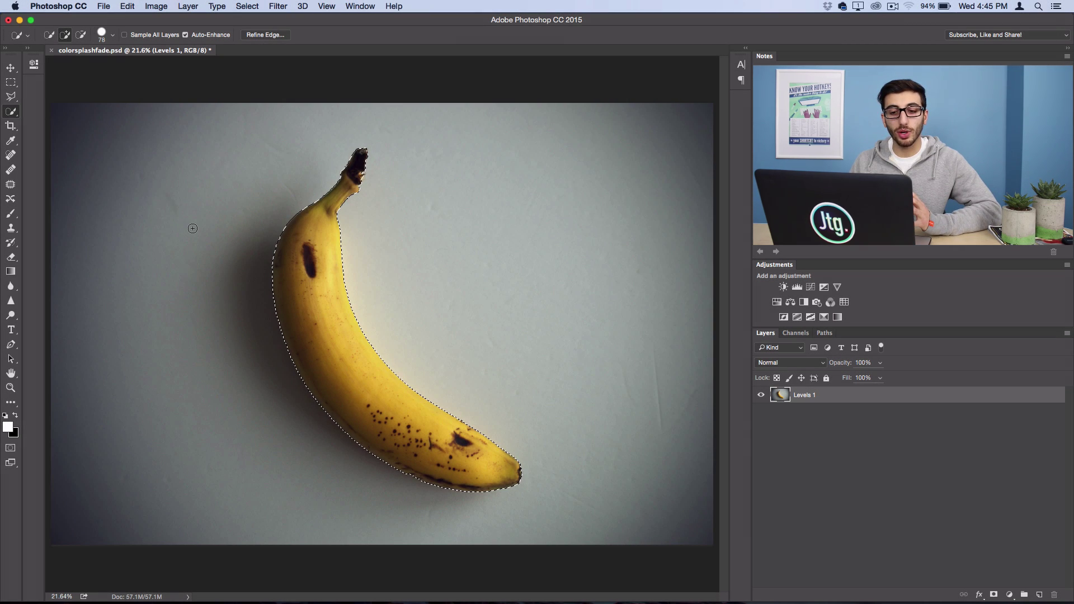
pyautogui.rightClick(280, 222)
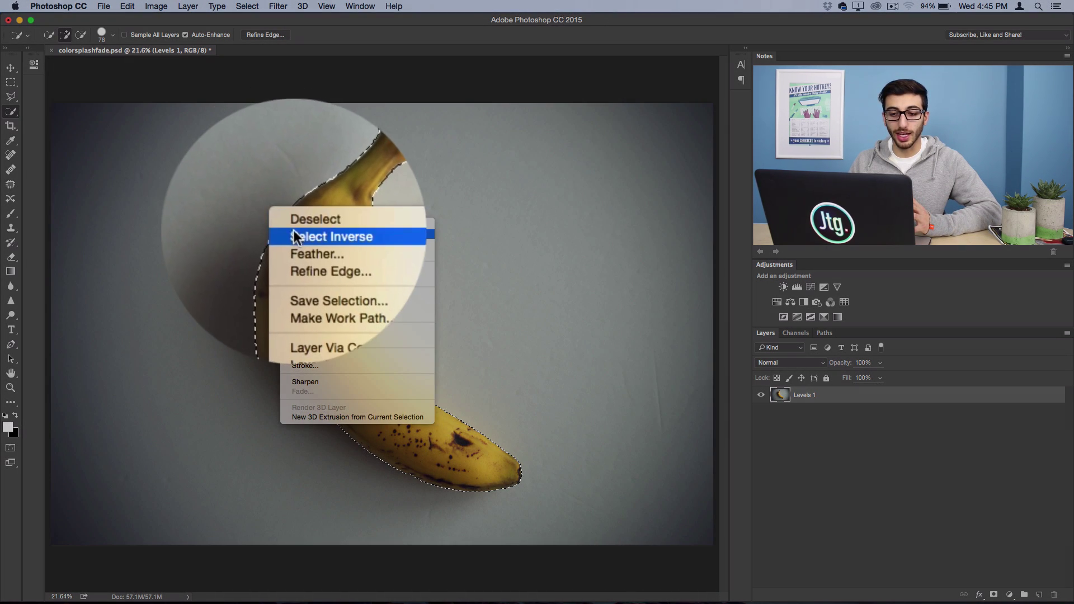
pyautogui.click(295, 233)
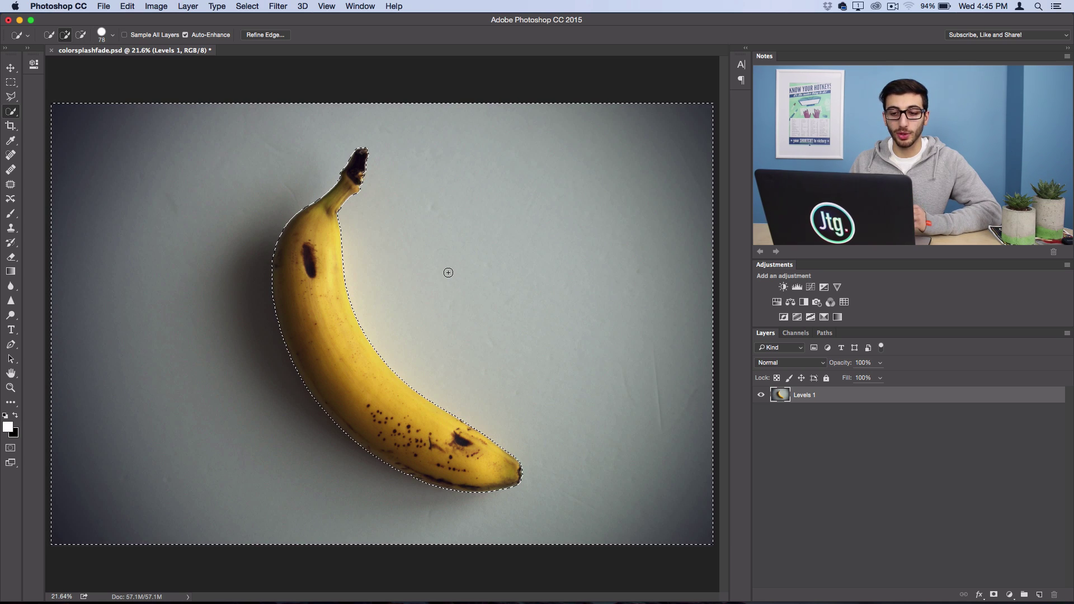
# Add a Black & White 1 adjustment layer through the Layer menu, masked by the background selection
pyautogui.click(188, 7)
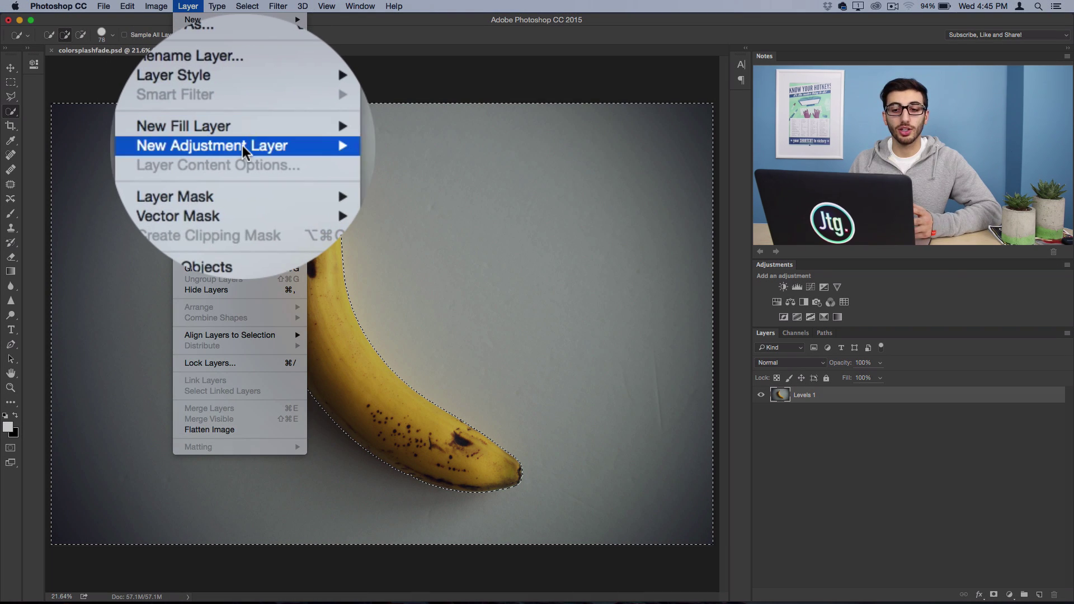
pyautogui.moveTo(243, 146)
pyautogui.click(340, 226)
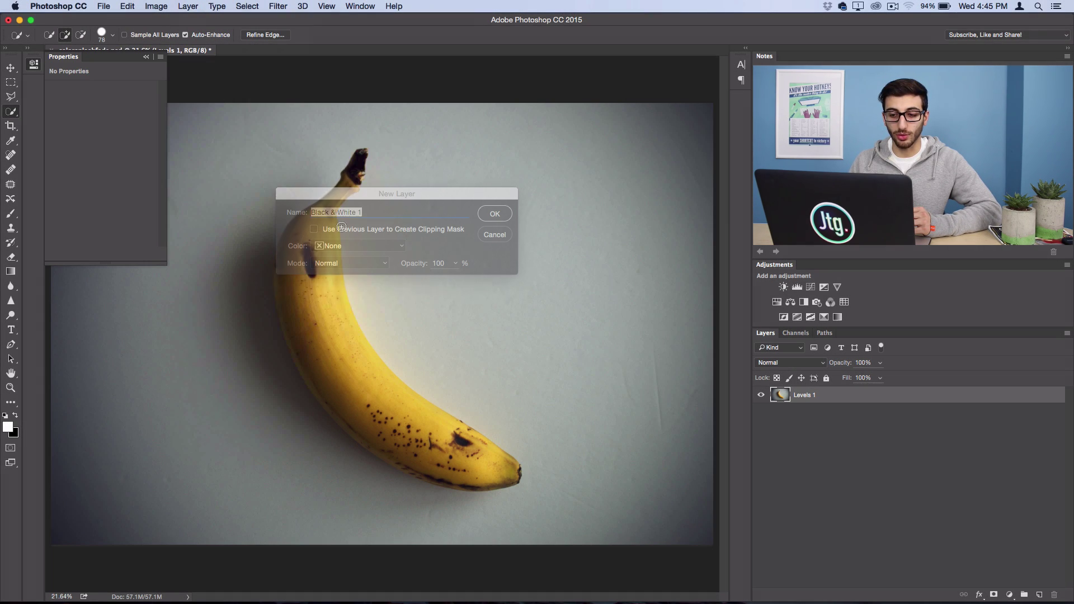
pyautogui.click(495, 215)
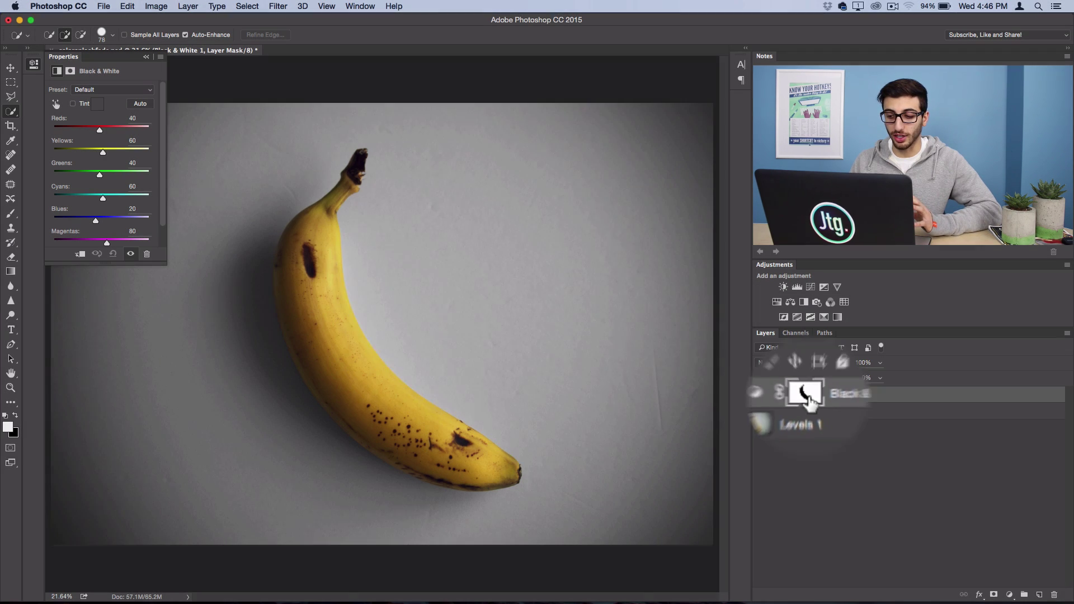
# Toggle Black & White 1's visibility several times to compare, then close its Properties panel
pyautogui.click(761, 395)
pyautogui.click(761, 396)
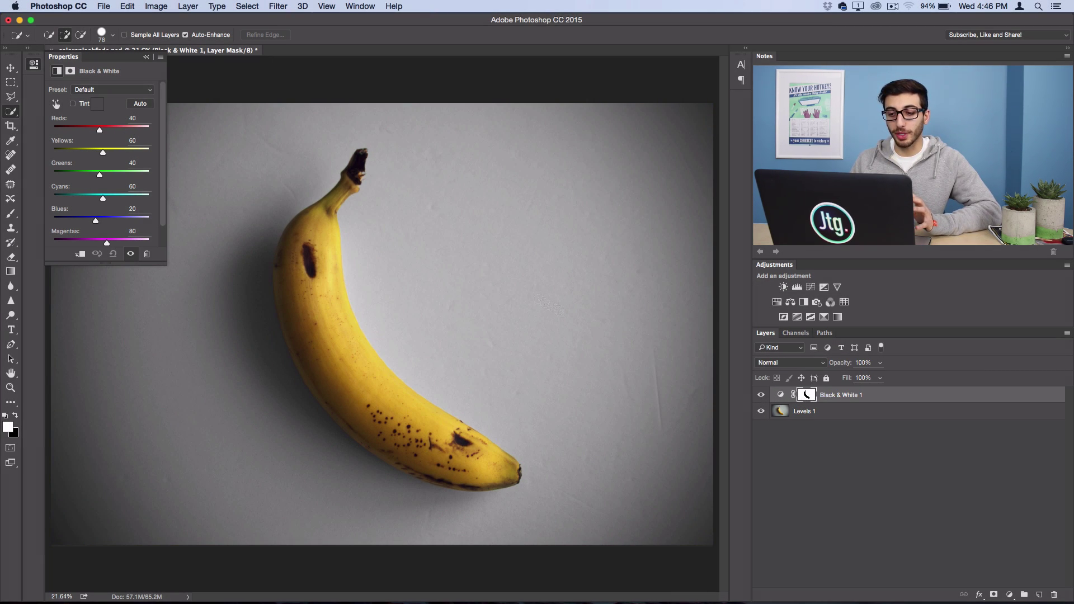
pyautogui.click(760, 395)
pyautogui.click(761, 396)
pyautogui.click(760, 395)
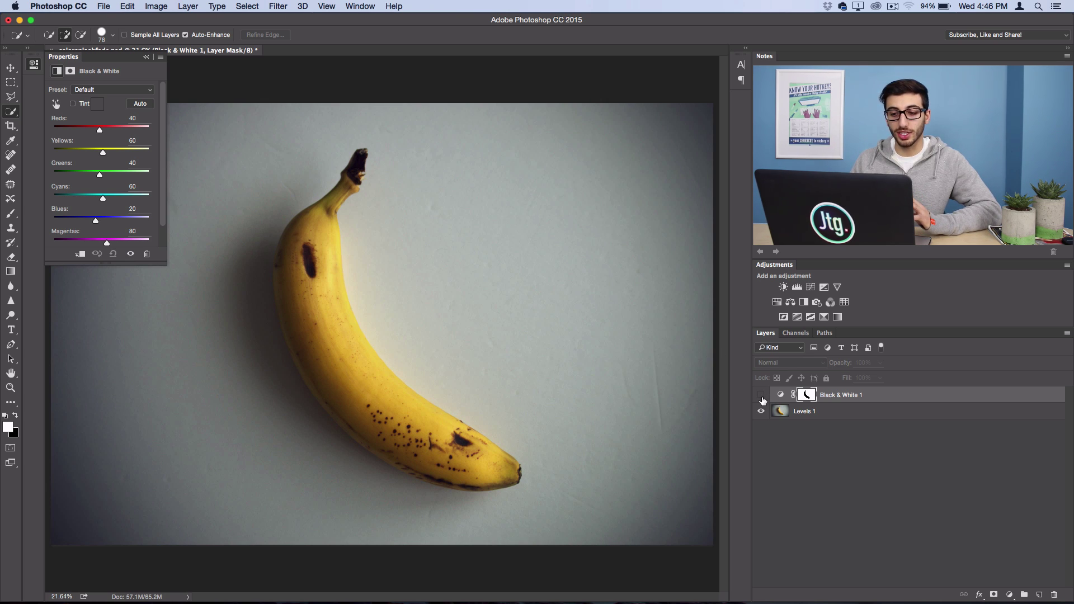
pyautogui.click(761, 396)
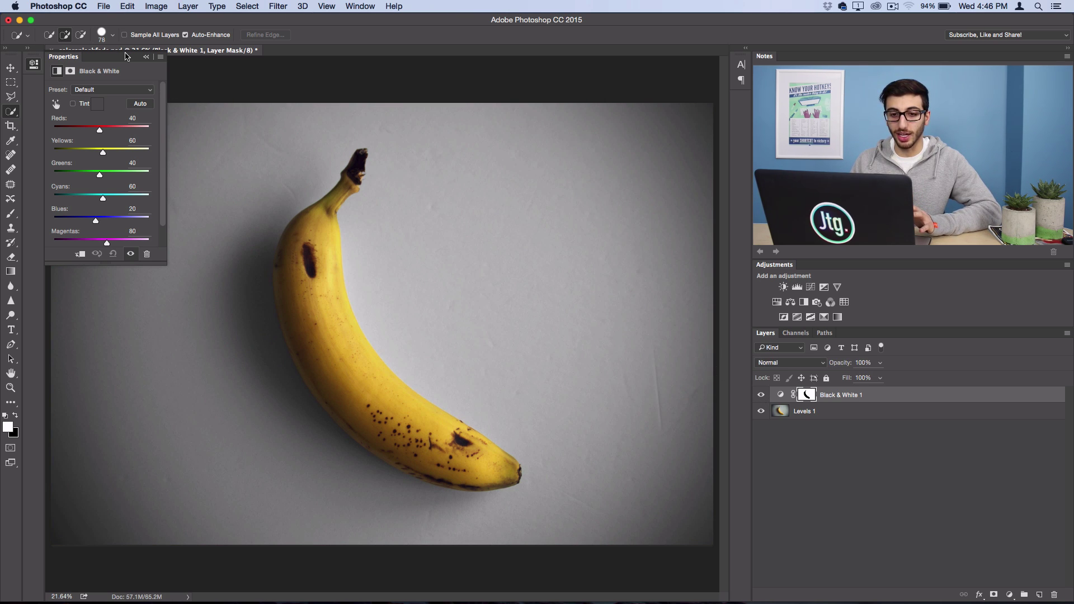
pyautogui.click(145, 56)
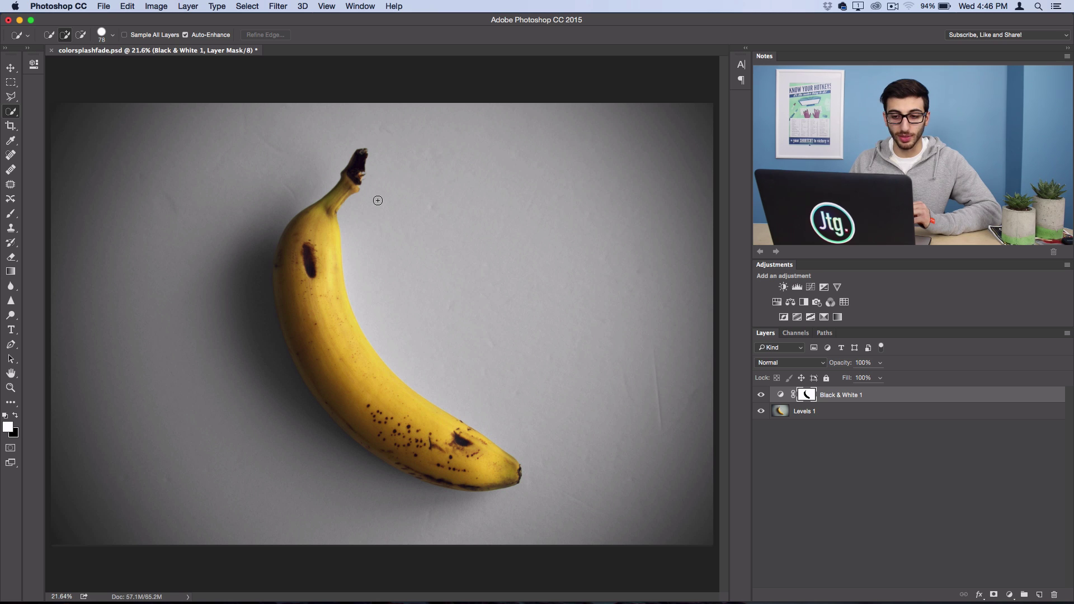
# Add a Black & White 2 adjustment layer from Layer > New Adjustment Layer
pyautogui.click(188, 7)
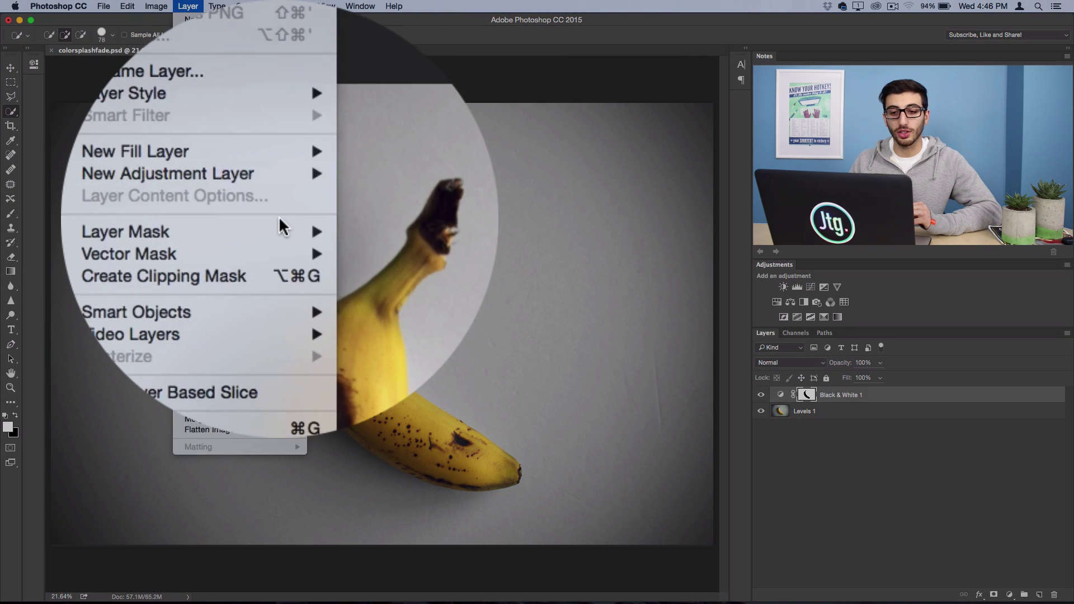
pyautogui.moveTo(280, 215)
pyautogui.click(350, 234)
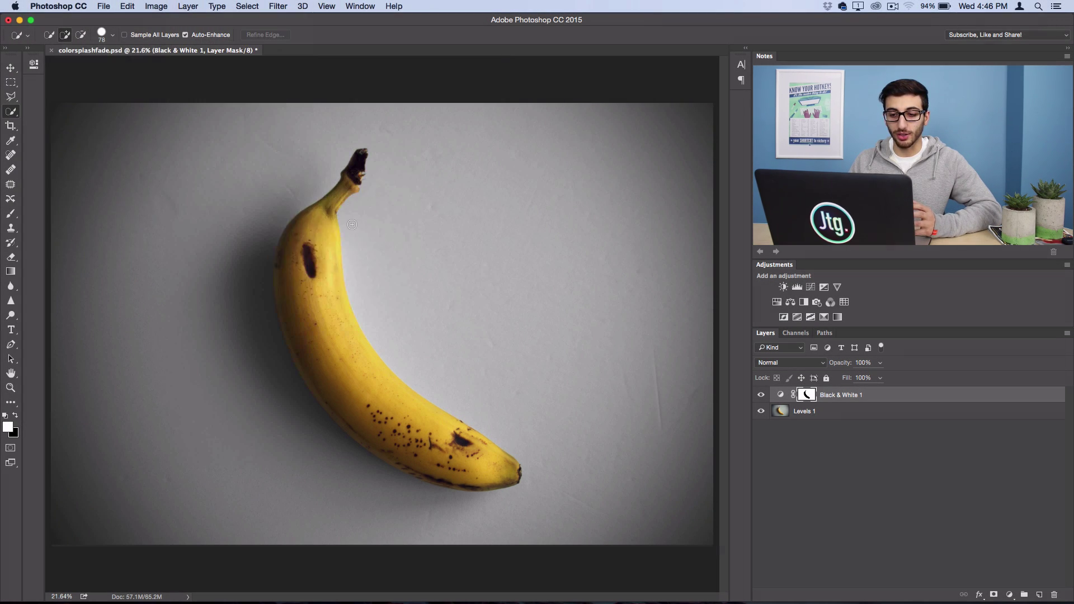
pyautogui.click(494, 214)
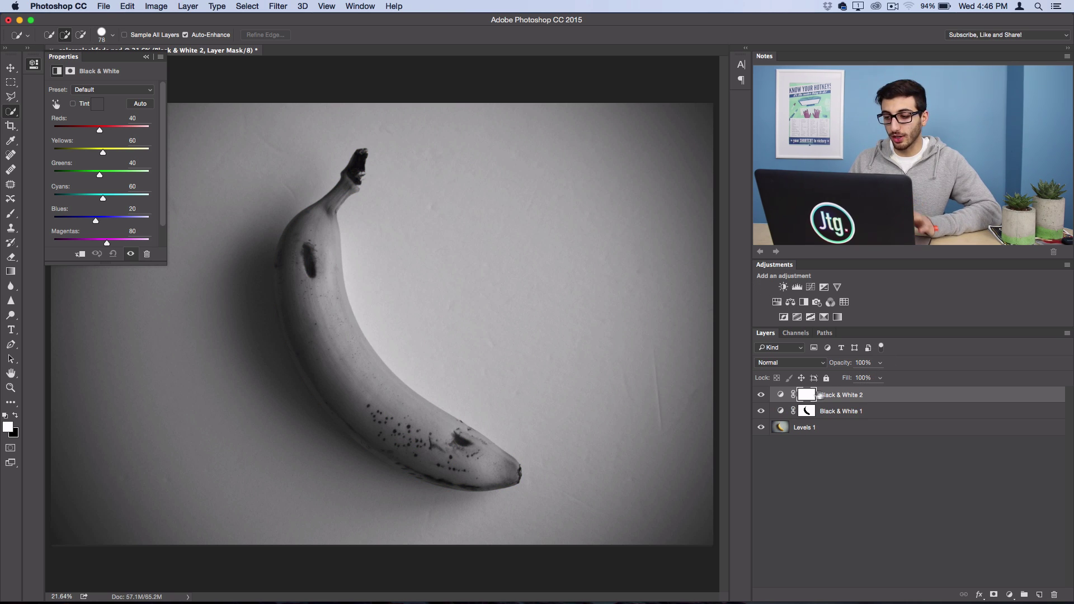
# Invert the Black & White 2 mask to solid black with Cmd+I, restoring the banana's colour
pyautogui.click(807, 395)
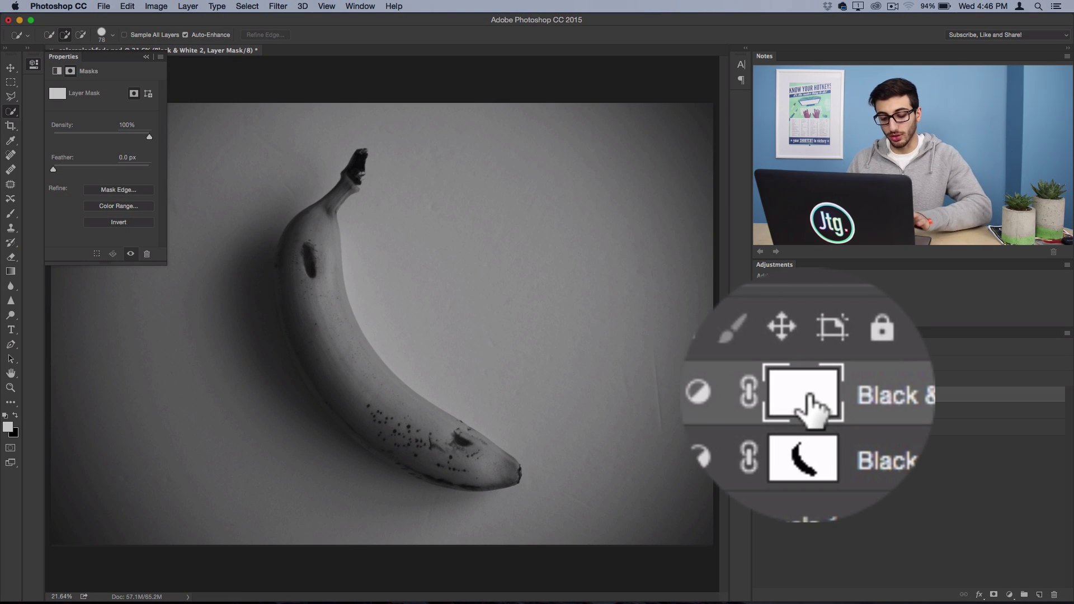
pyautogui.press('super+i')
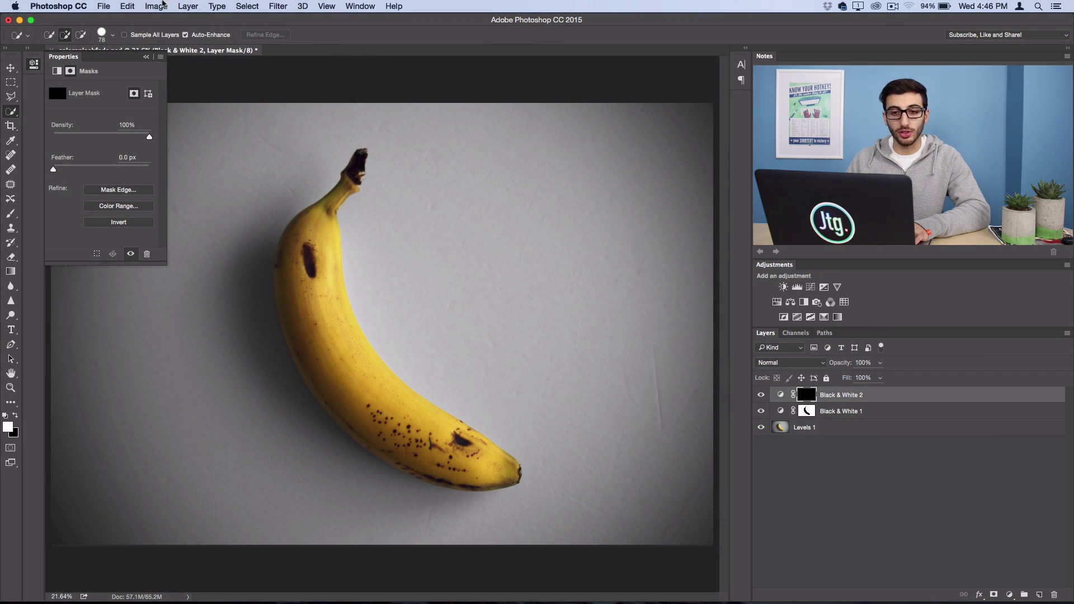
pyautogui.click(162, 4)
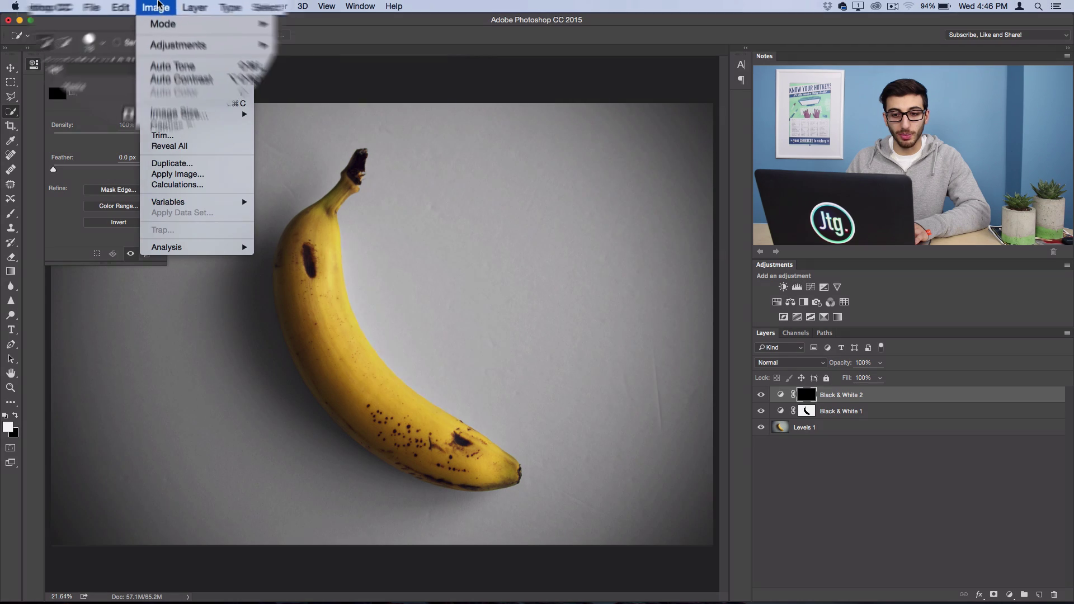
pyautogui.moveTo(185, 37)
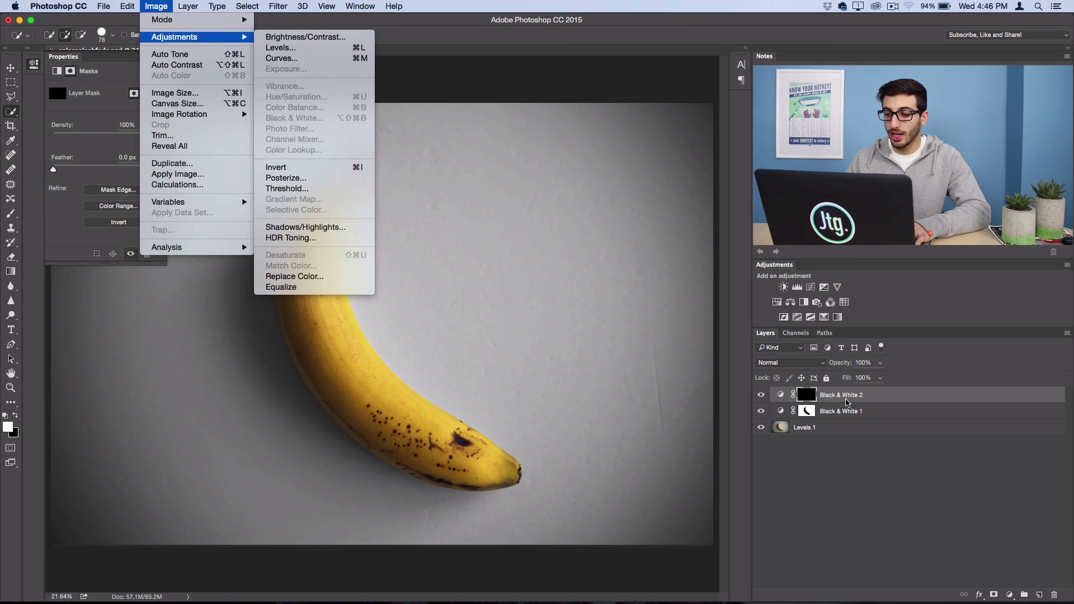
pyautogui.click(838, 404)
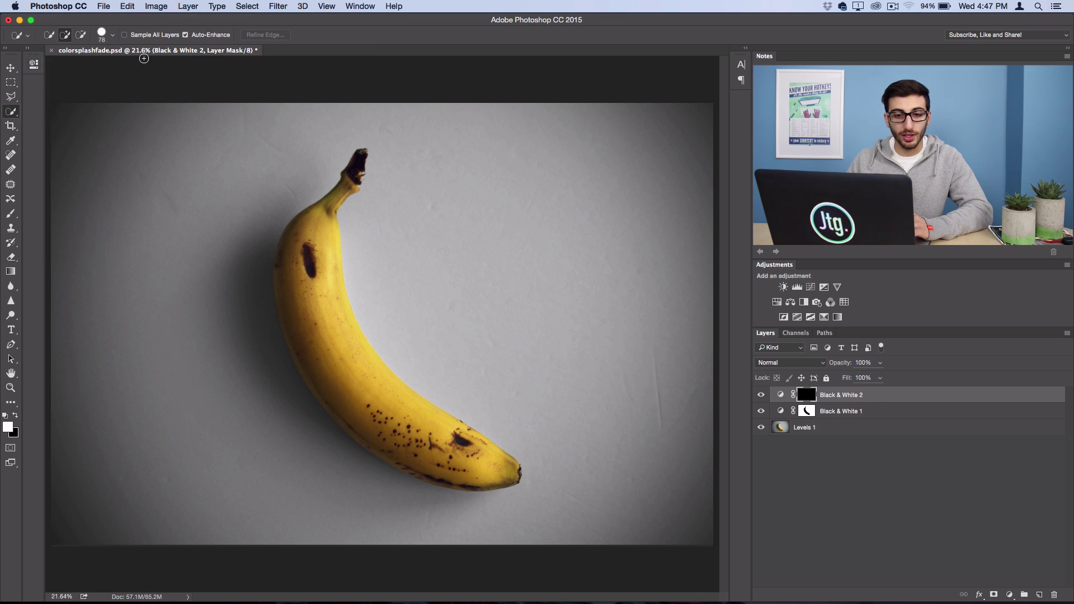
# Switch to the Brush Tool with a soft 0% hardness brush
pyautogui.rightClick(10, 213)
pyautogui.click(42, 213)
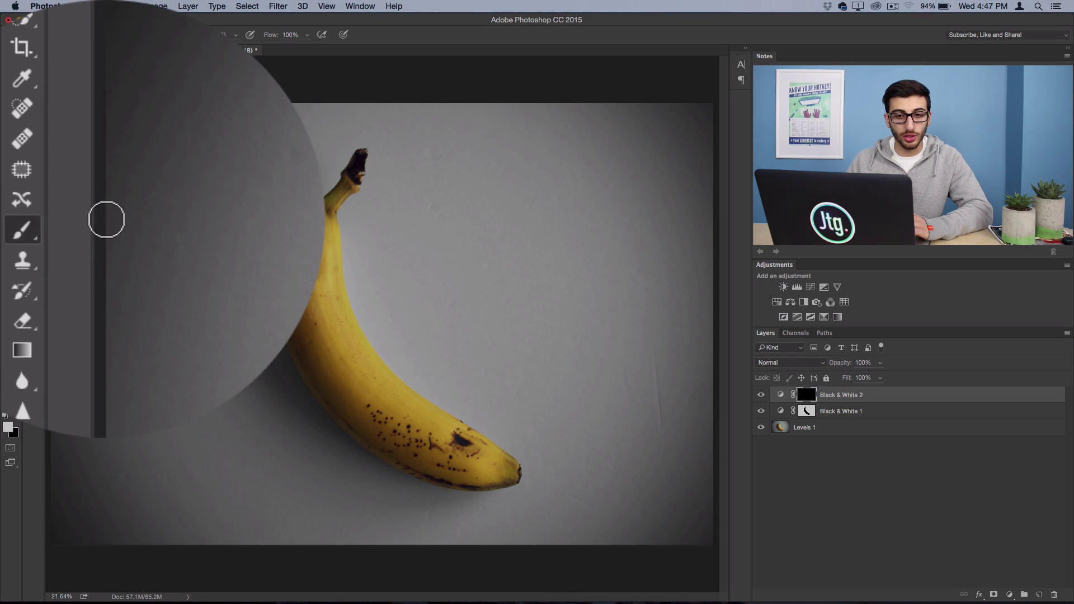
pyautogui.click(121, 73)
pyautogui.moveTo(217, 144); pyautogui.dragTo(220, 147)
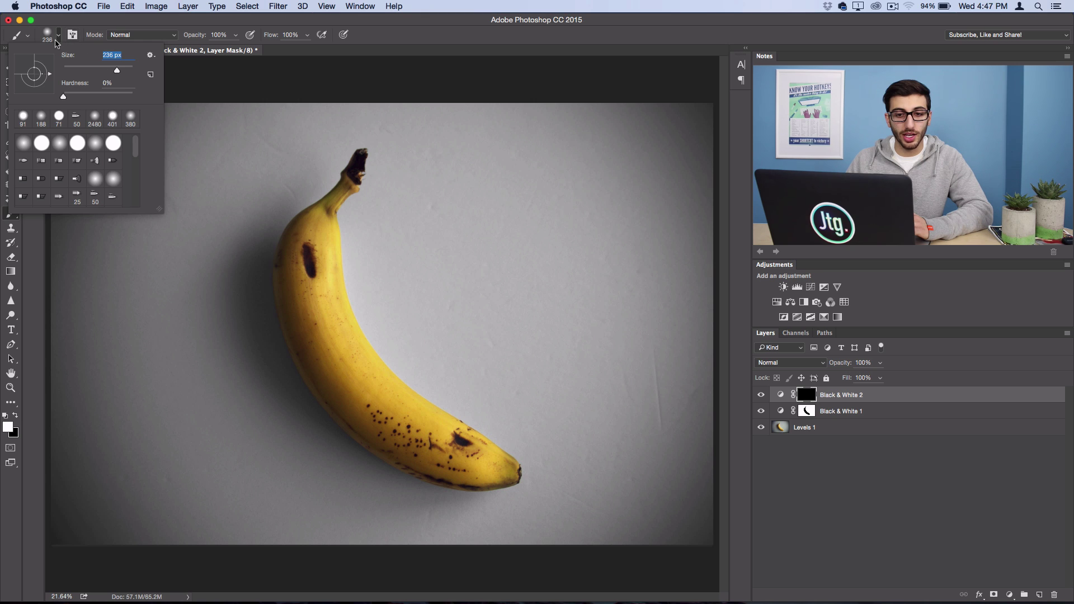
pyautogui.click(58, 35)
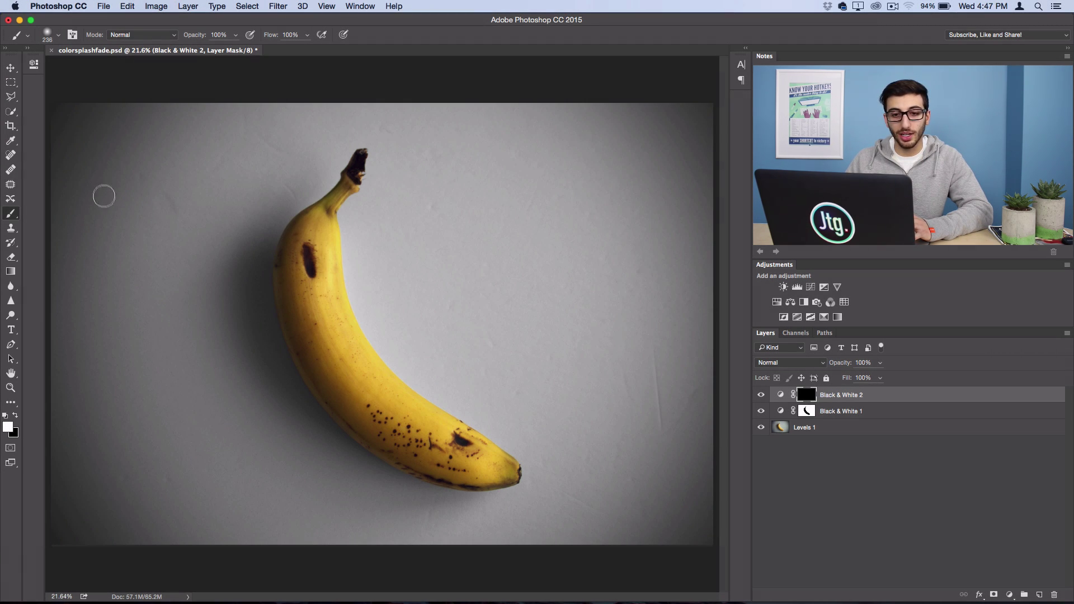
# Enlarge the brush and paint white on the Black & White 2 mask over the banana's lower half
pyautogui.click(58, 35)
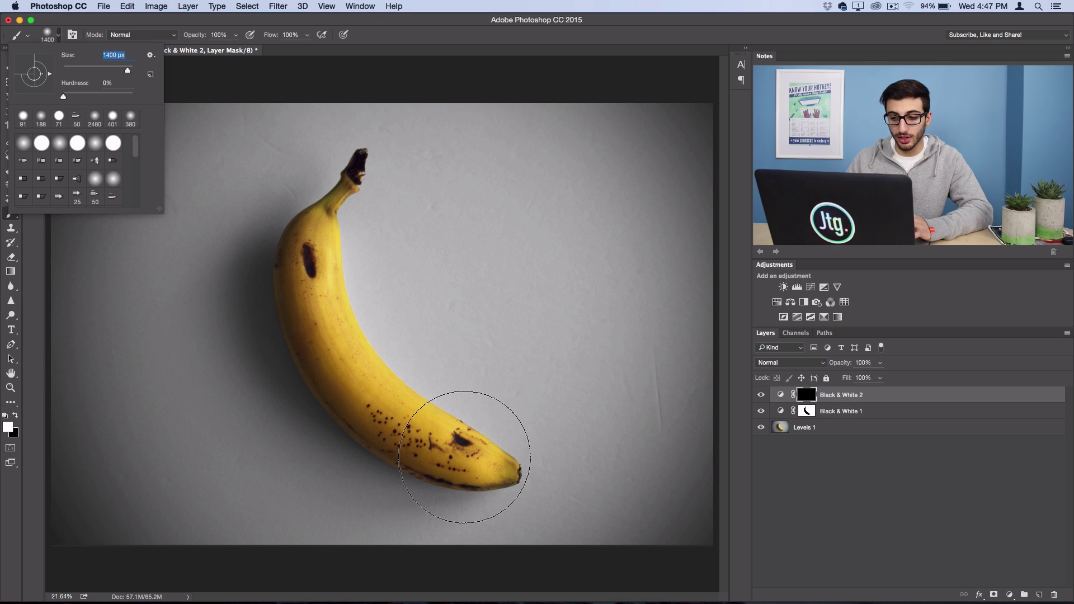
pyautogui.moveTo(484, 460)
pyautogui.mouseDown()
pyautogui.moveTo(493, 422)
pyautogui.moveTo(403, 496)
pyautogui.moveTo(428, 419)
pyautogui.moveTo(368, 457)
pyautogui.moveTo(400, 374)
pyautogui.mouseUp()
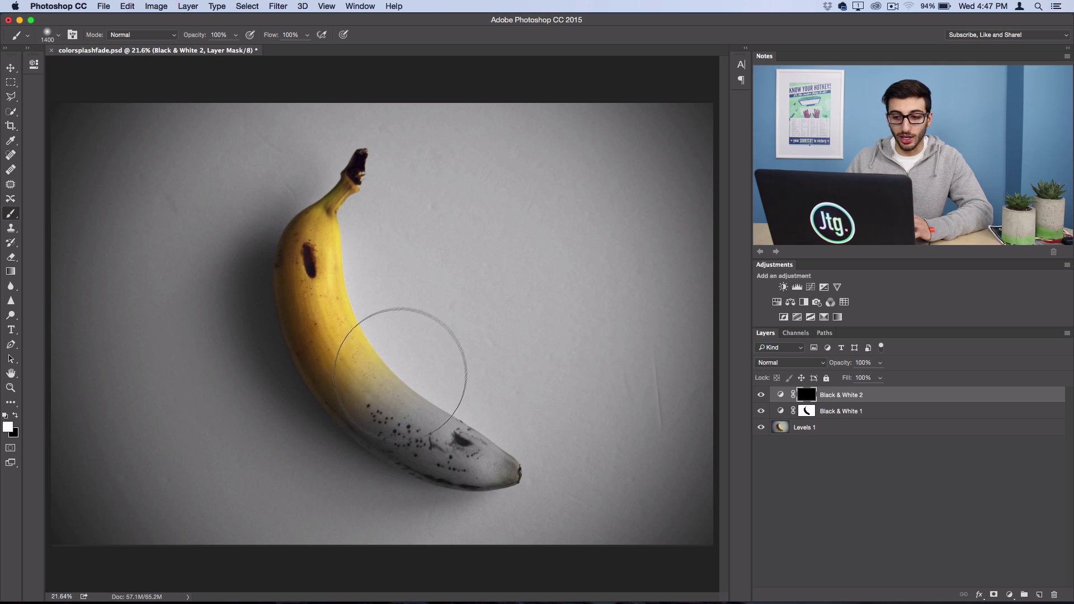
pyautogui.moveTo(325, 404); pyautogui.dragTo(371, 455)
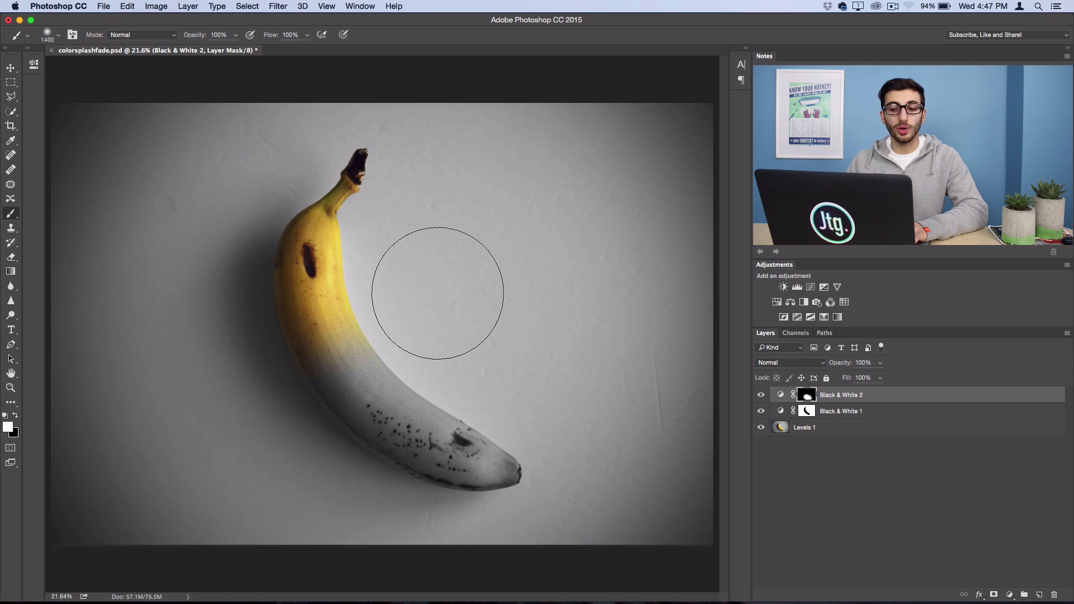
# Undo the brush strokes and drag a black-to-white gradient on the mask from the banana tip upward
pyautogui.press('alt+super')
pyautogui.press('alt+super+z')
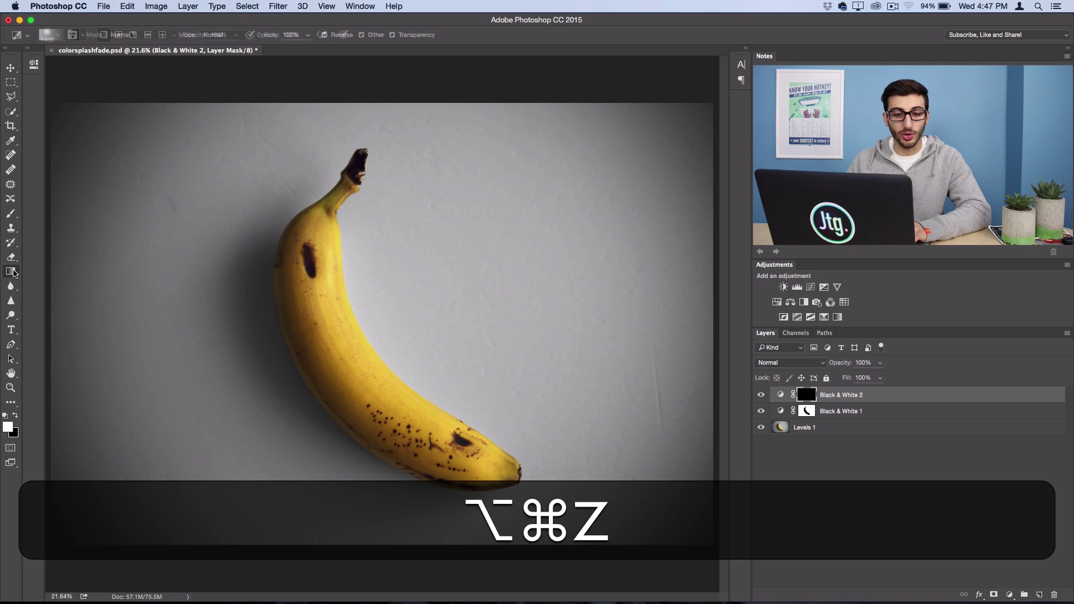
pyautogui.click(11, 271)
pyautogui.click(173, 73)
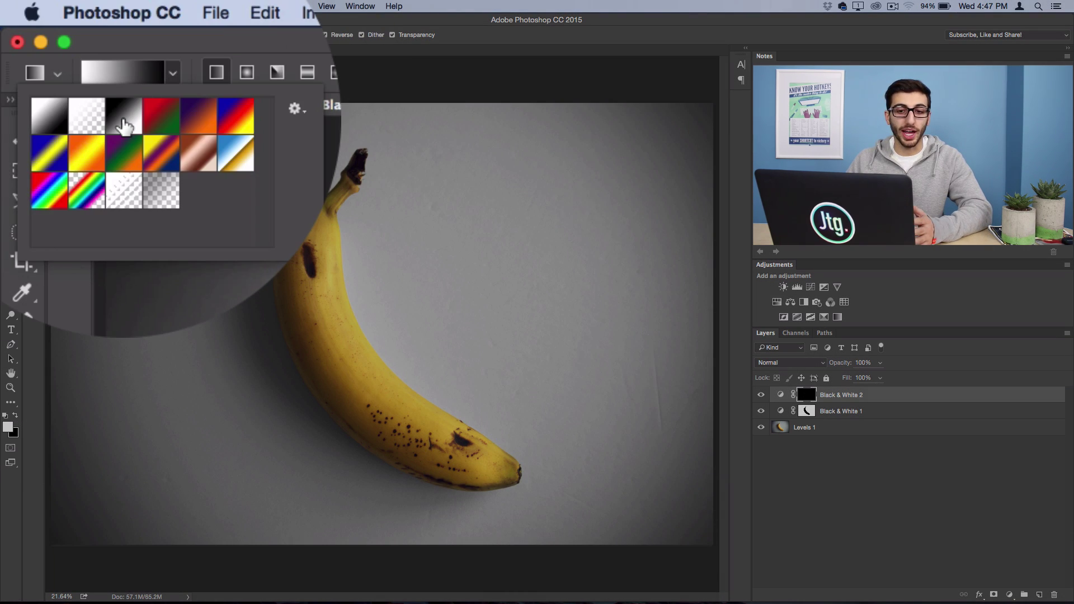
pyautogui.doubleClick(115, 105)
pyautogui.moveTo(423, 452); pyautogui.dragTo(287, 225)
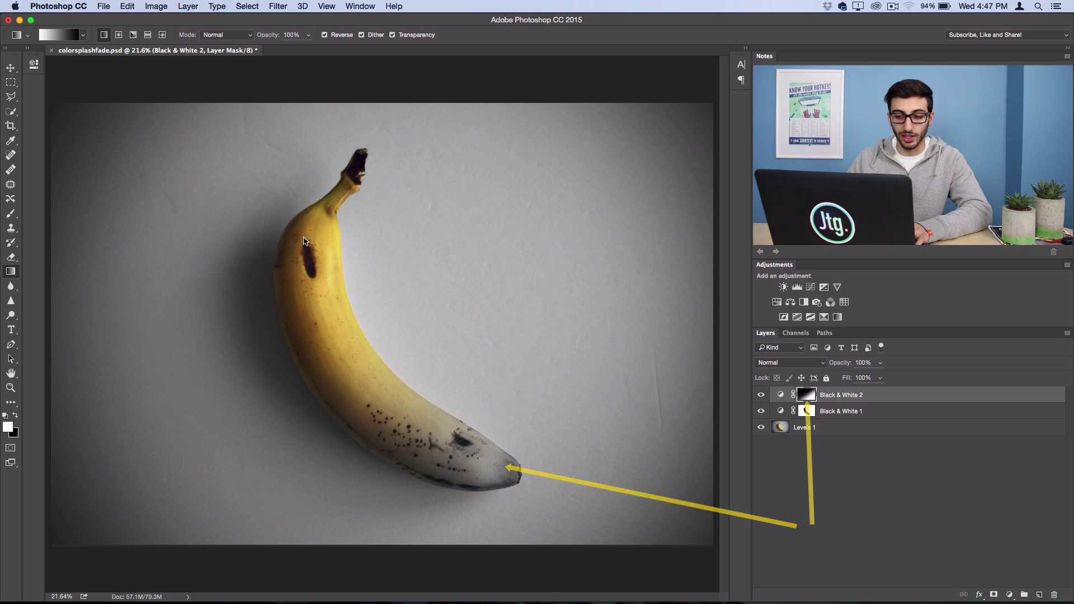